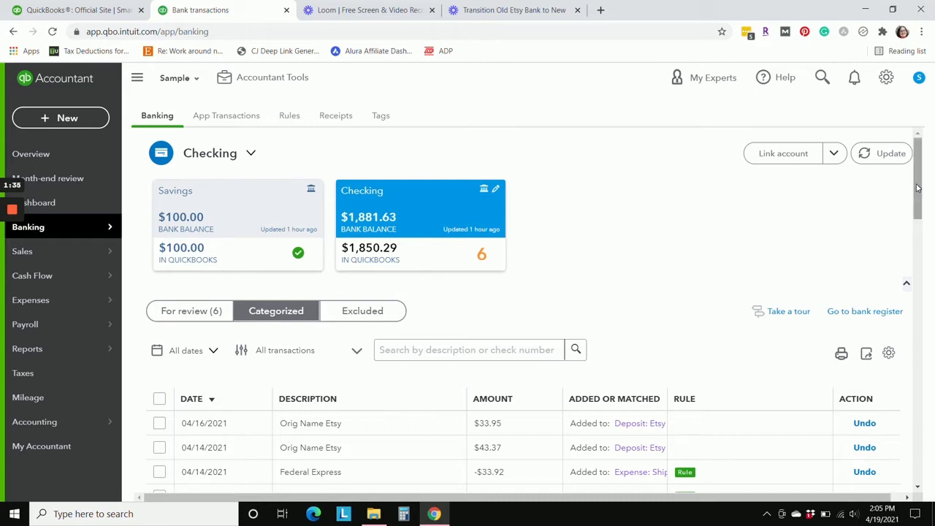
# Step: Scroll the Checking account's 176 categorized transactions to review the Etsy deposits
pyautogui.moveTo(918, 188); pyautogui.dragTo(921, 441)
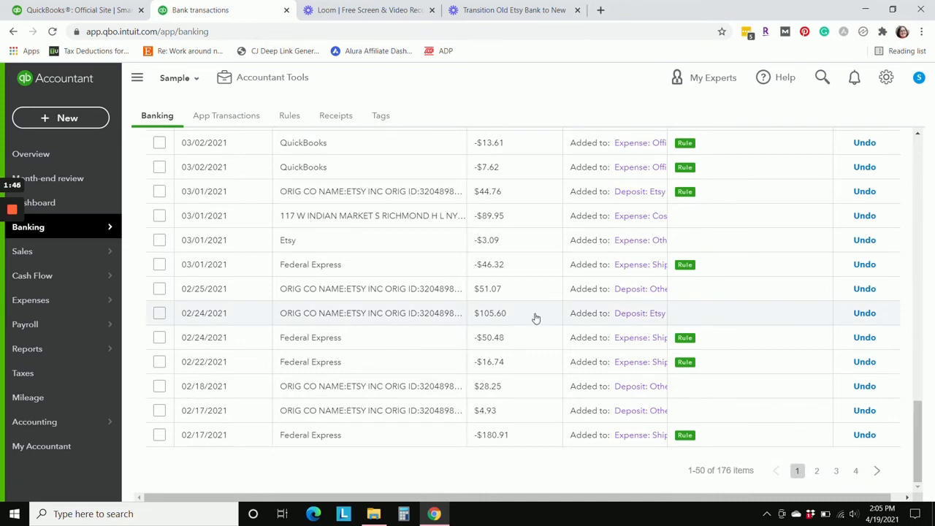
# Step: Undo the 02/24/2021 $105.60 Etsy deposit so it returns to review
pyautogui.click(864, 313)
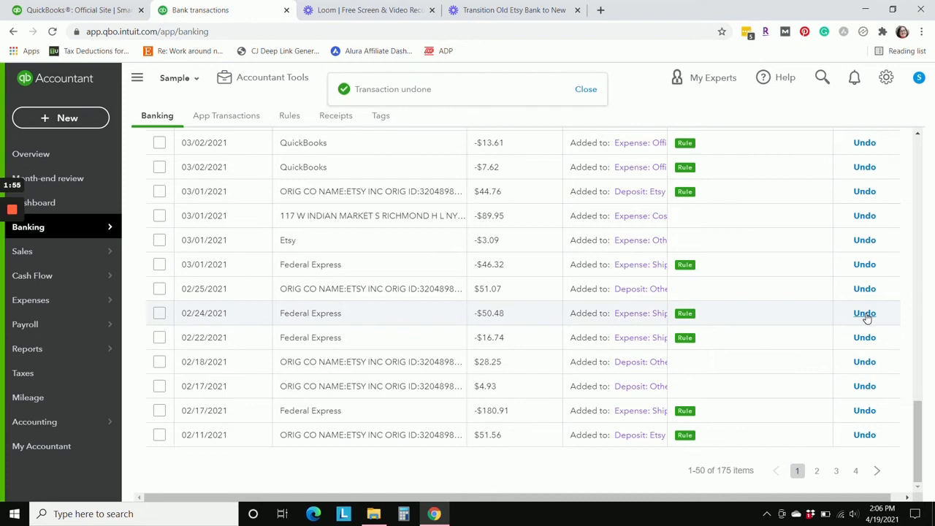
pyautogui.moveTo(921, 437); pyautogui.dragTo(901, 194)
pyautogui.scroll(3, 901, 194)
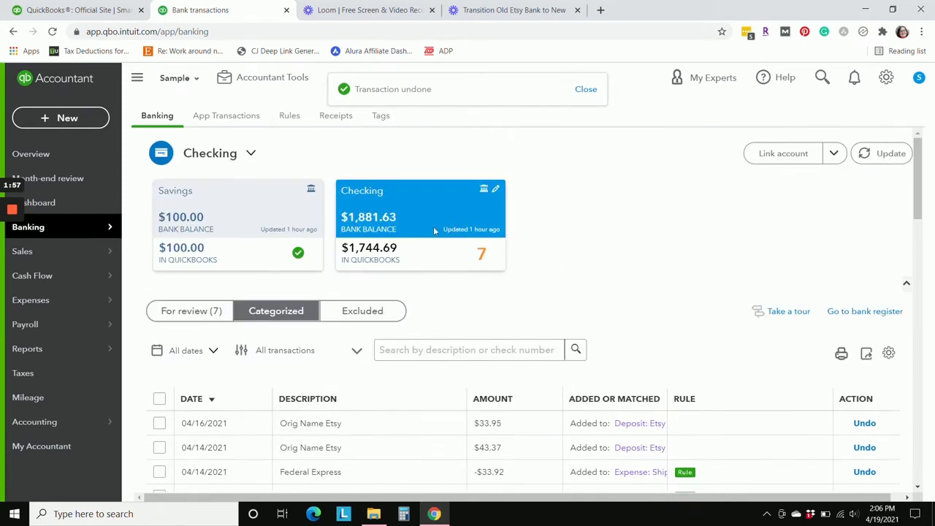
# Step: Select the 02/24, 02/23 and 02/17/2021 Etsy deposits in the For review list
pyautogui.click(185, 319)
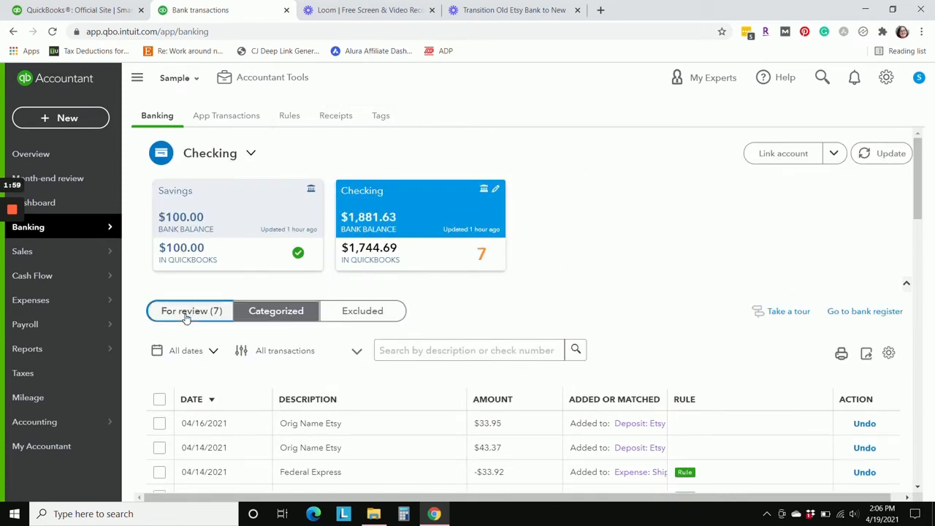
pyautogui.moveTo(918, 263); pyautogui.dragTo(929, 356)
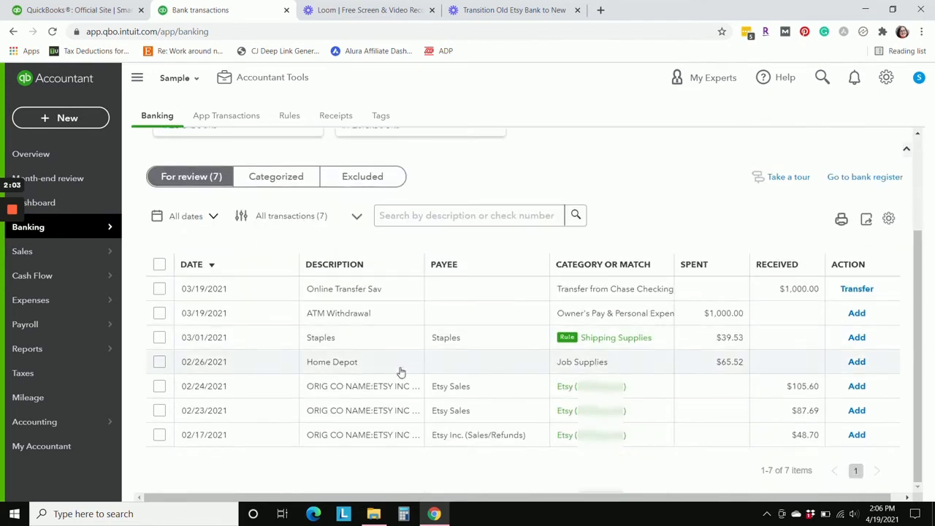
pyautogui.click(159, 386)
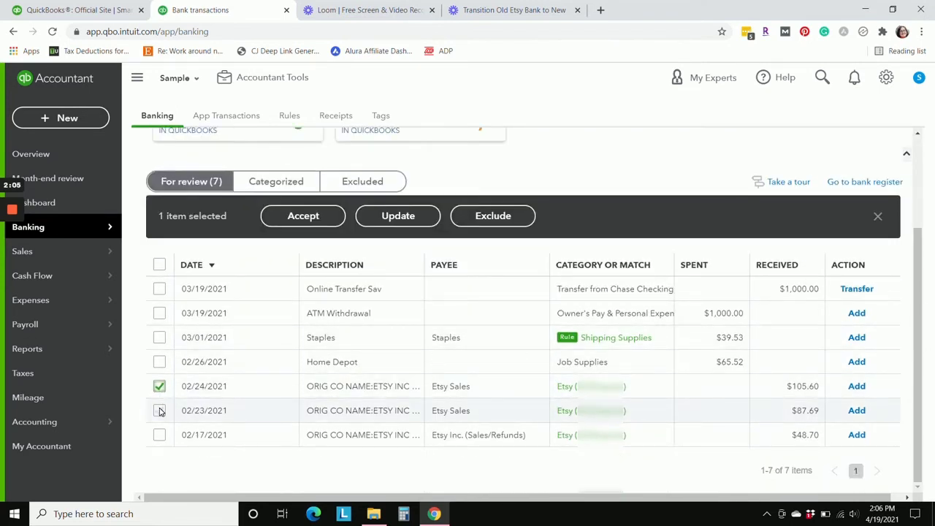
pyautogui.click(159, 409)
pyautogui.click(159, 435)
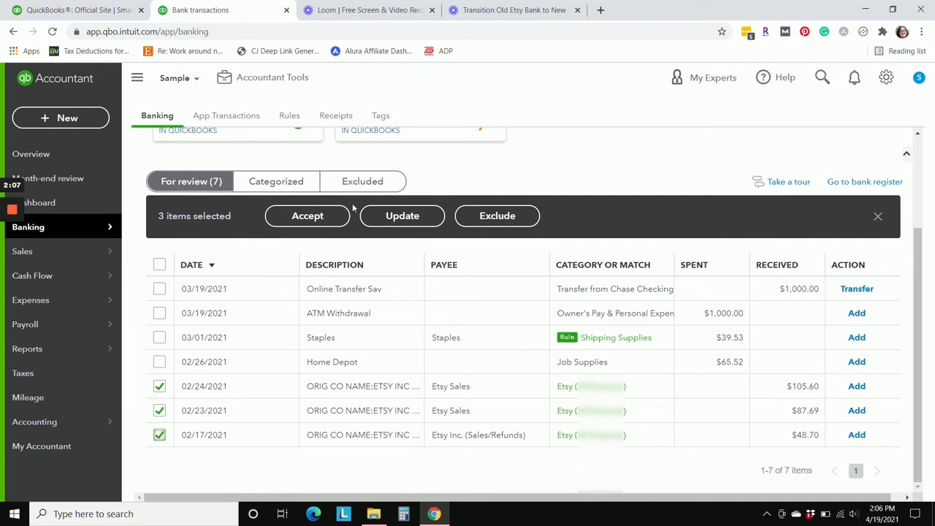
# Step: Batch-update them as Etsy Inc. (Sales/Refunds) deposits into the new Etsy account and accept them
pyautogui.click(402, 218)
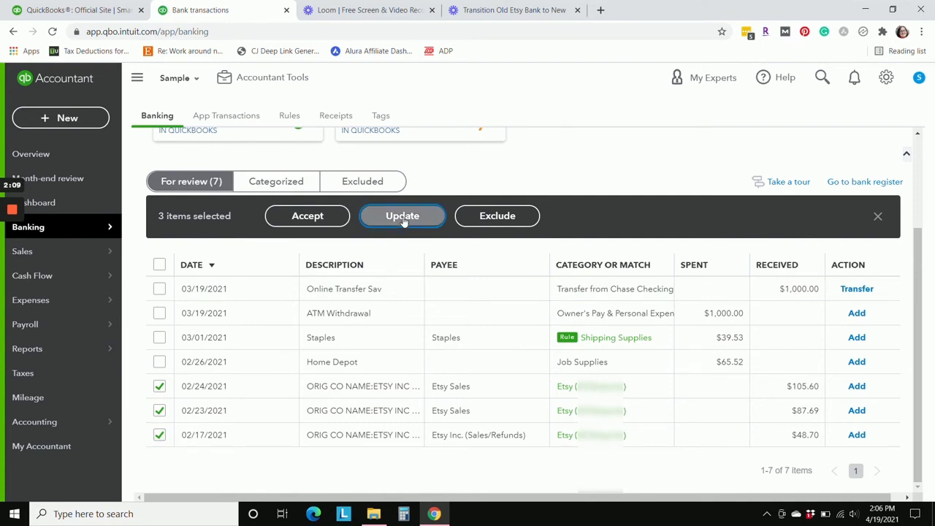
pyautogui.click(445, 233)
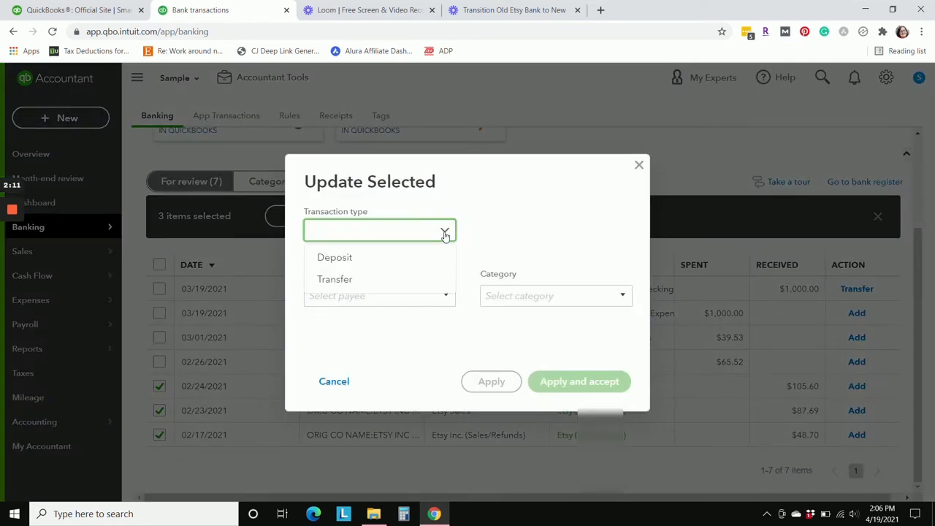
pyautogui.click(366, 268)
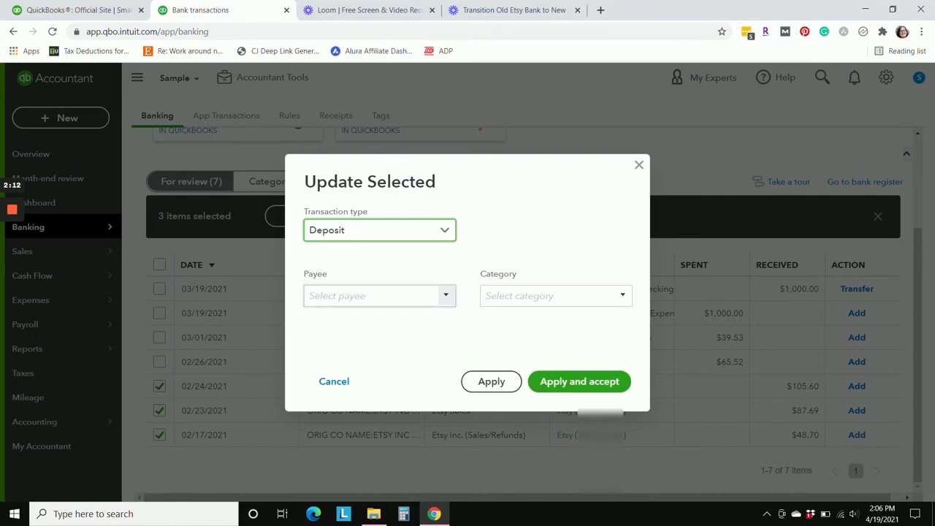
pyautogui.click(446, 298)
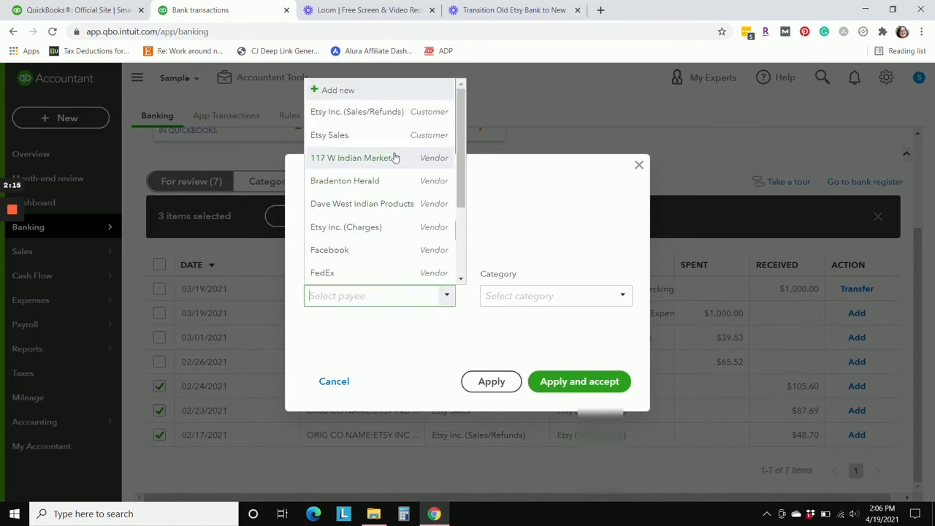
pyautogui.click(372, 117)
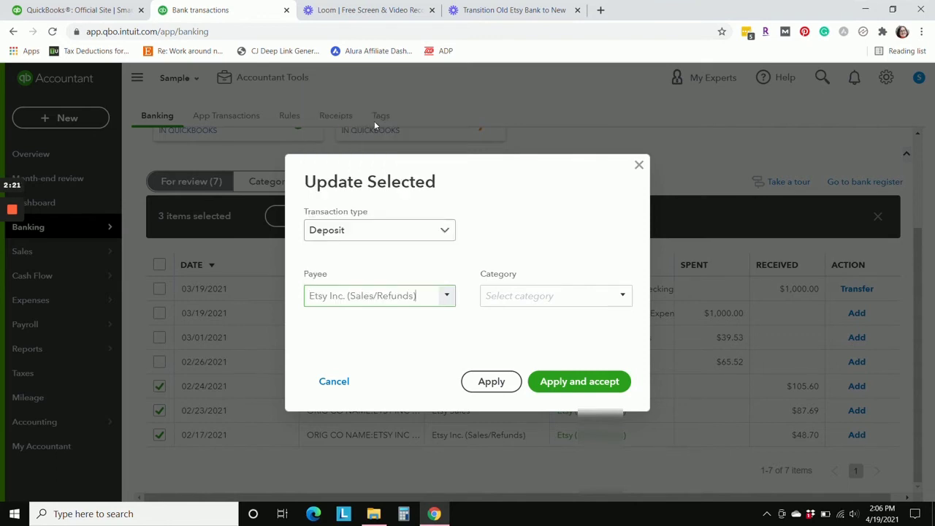
pyautogui.click(622, 296)
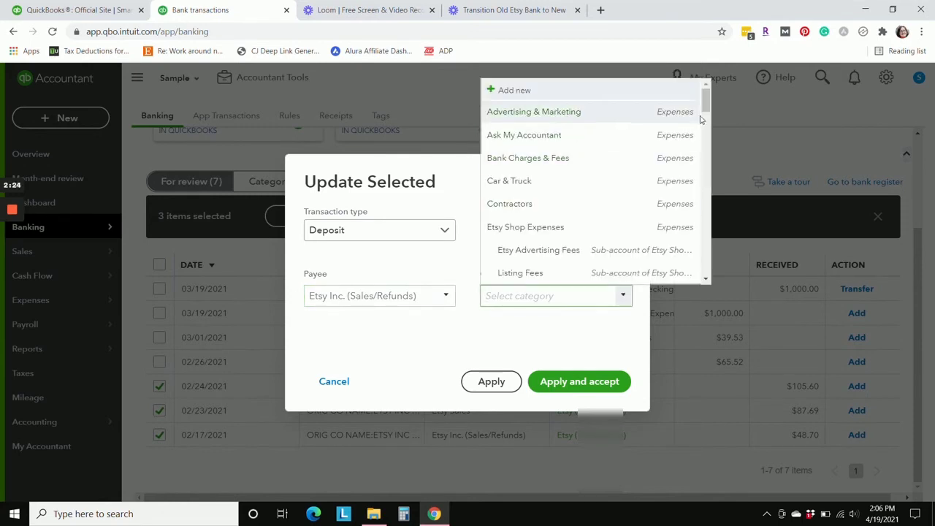
pyautogui.moveTo(706, 103); pyautogui.dragTo(705, 195)
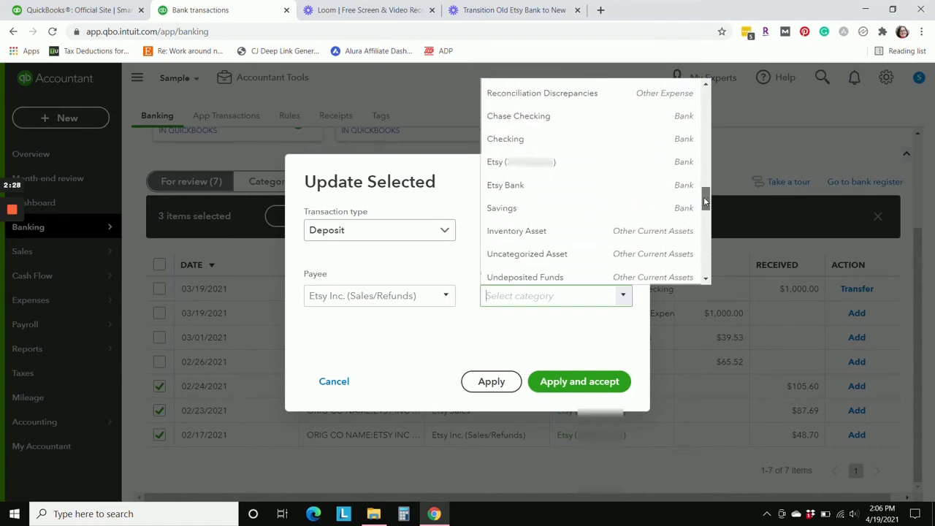
pyautogui.click(540, 167)
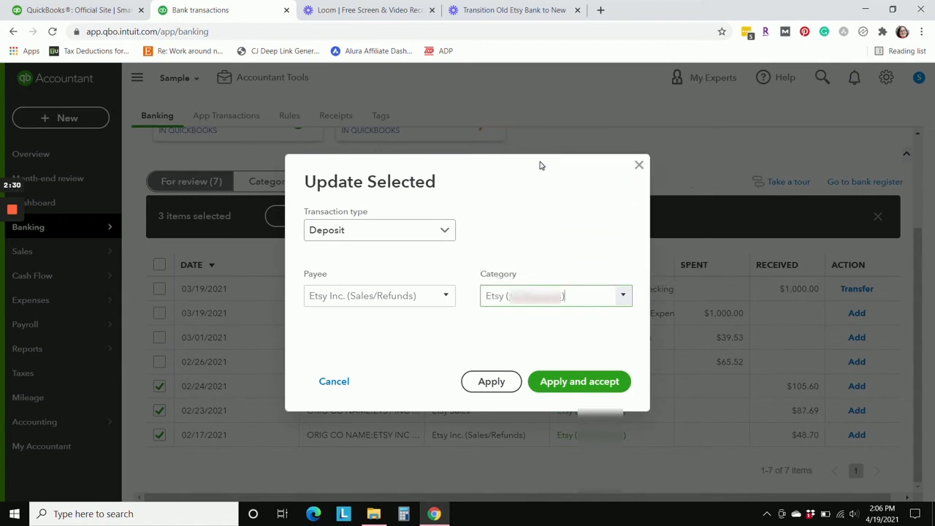
pyautogui.click(574, 381)
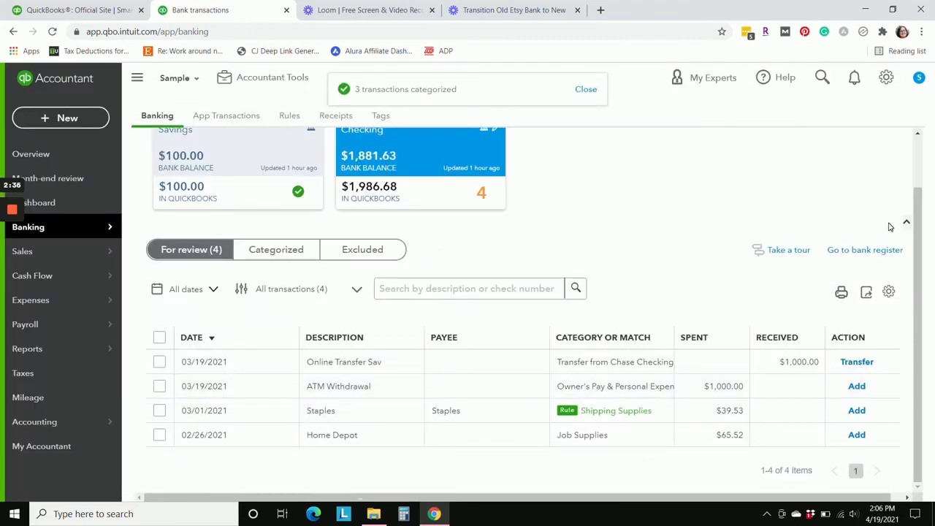
# Step: Switch the bank register to Etsy Bank, showing its $756.58 balance
pyautogui.click(862, 251)
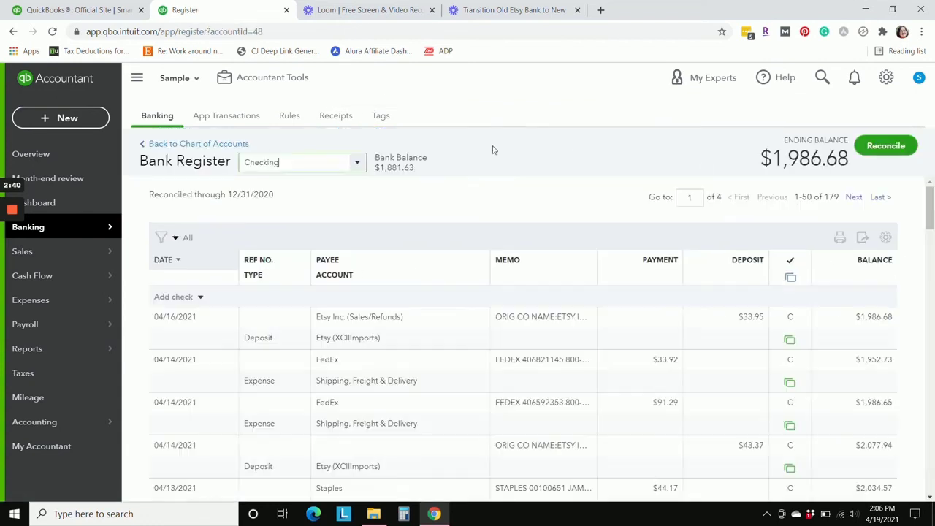
pyautogui.click(356, 163)
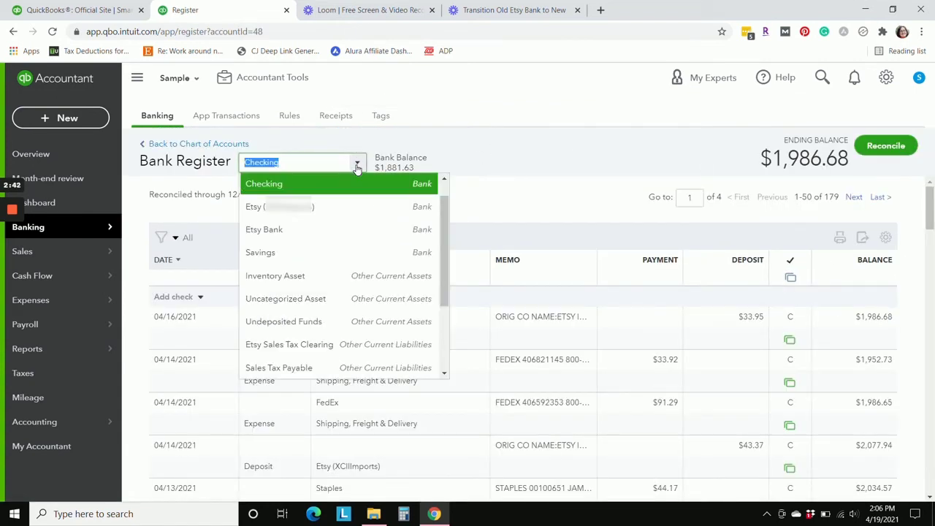
pyautogui.click(324, 230)
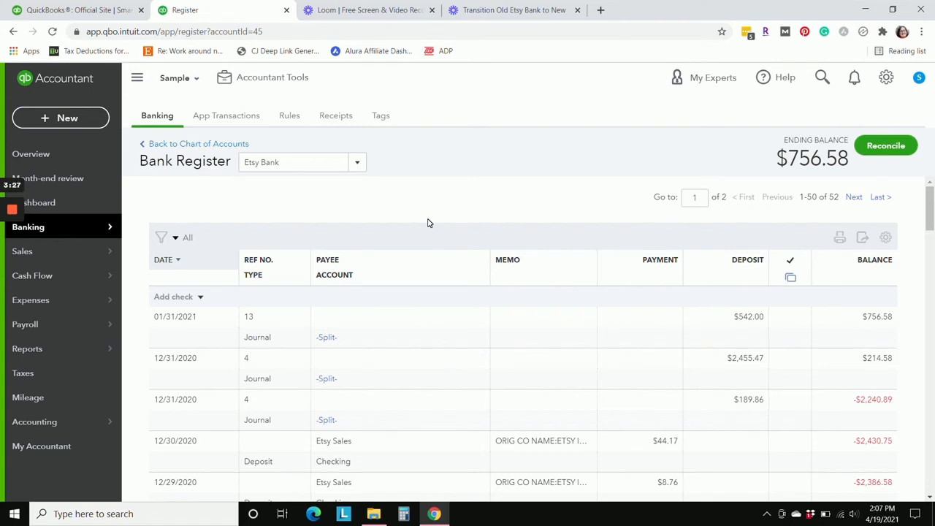
# Step: Delete the 01/31/2021 $542.00 split journal entry from the Etsy Bank register
pyautogui.click(533, 327)
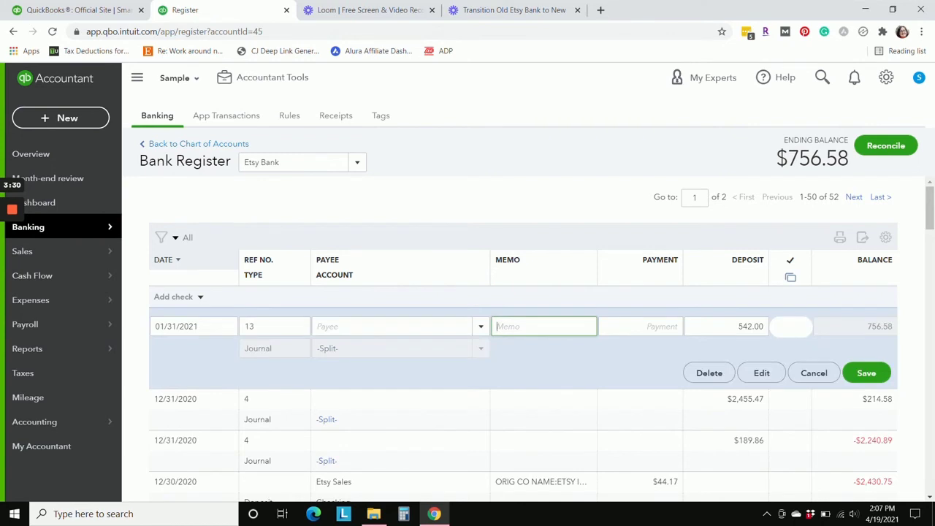
pyautogui.click(707, 373)
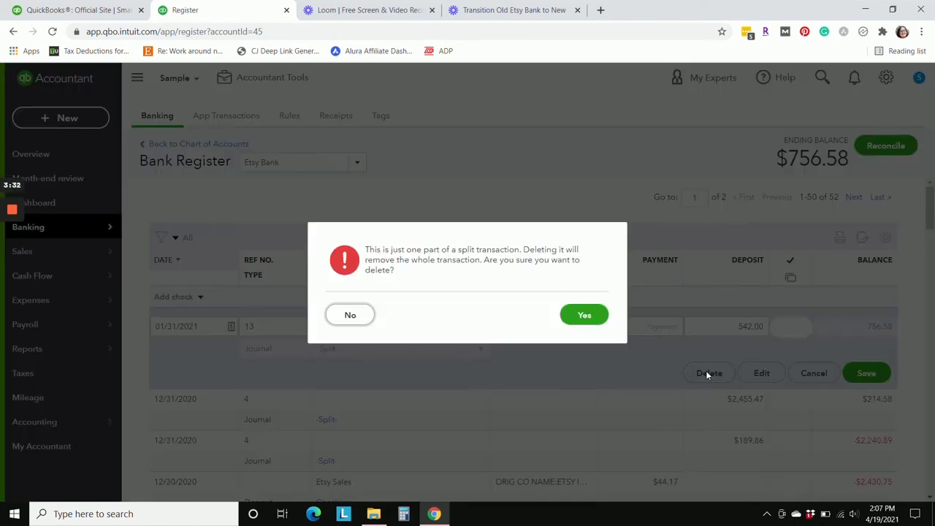
pyautogui.click(581, 317)
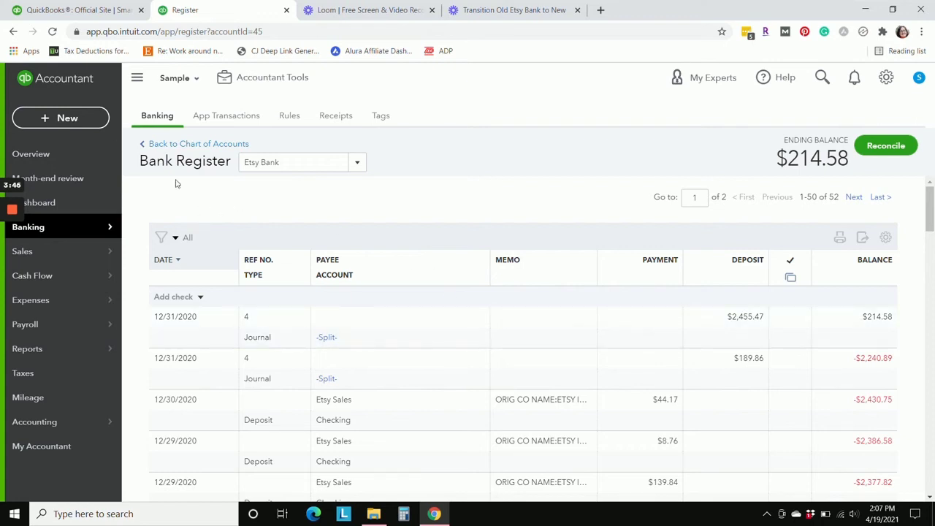
# Step: Save a 01/01/2021 transfer of $214.58 from Etsy Bank to the new Etsy account
pyautogui.click(70, 119)
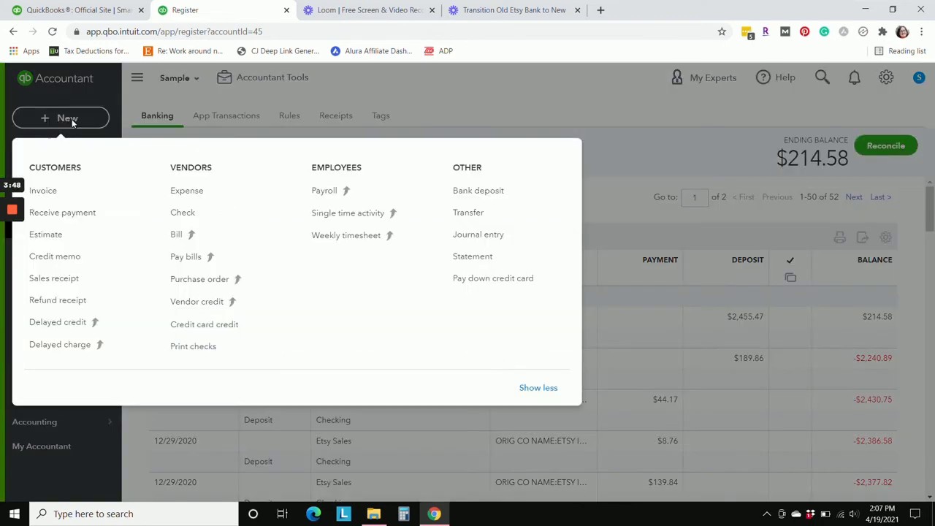
pyautogui.click(472, 217)
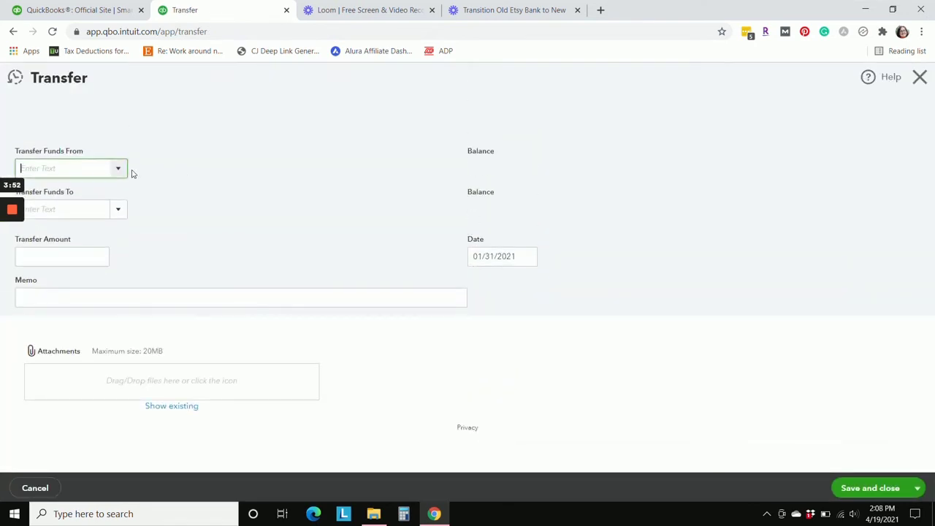
pyautogui.click(121, 170)
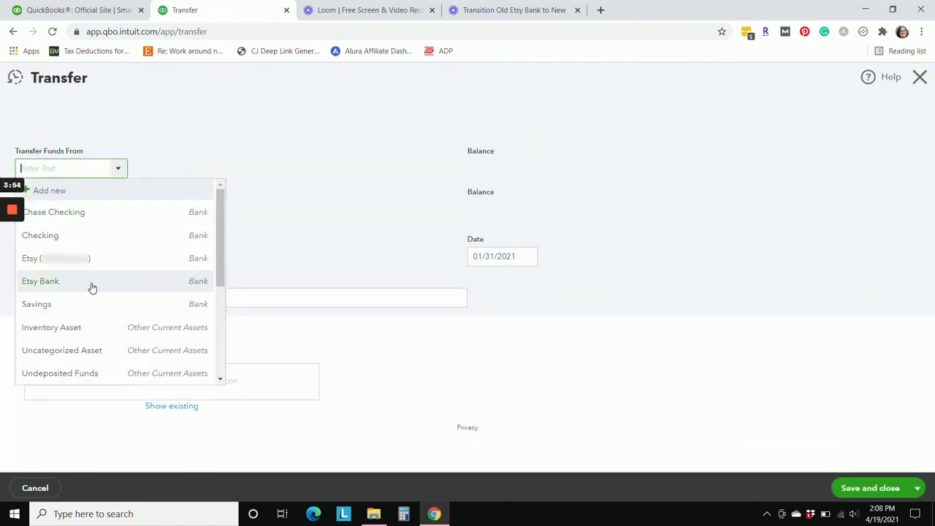
pyautogui.click(91, 284)
pyautogui.click(118, 209)
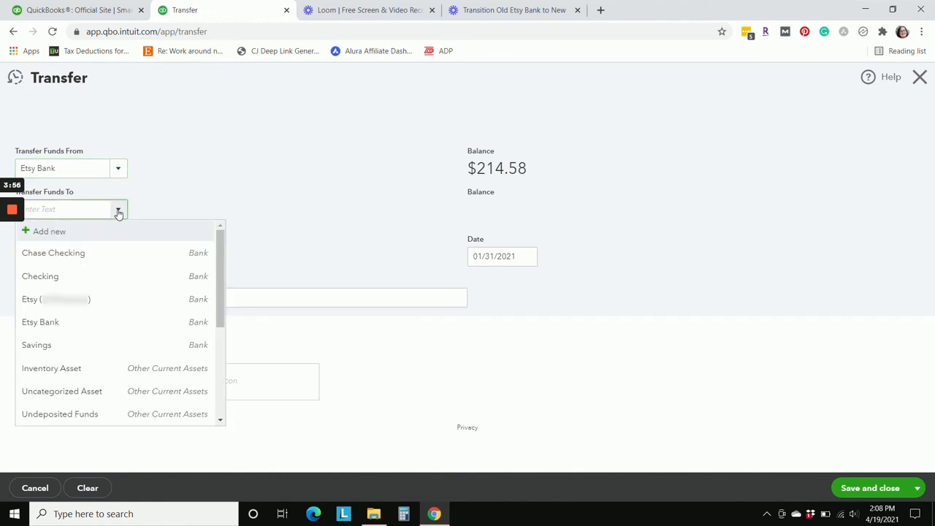
pyautogui.click(106, 299)
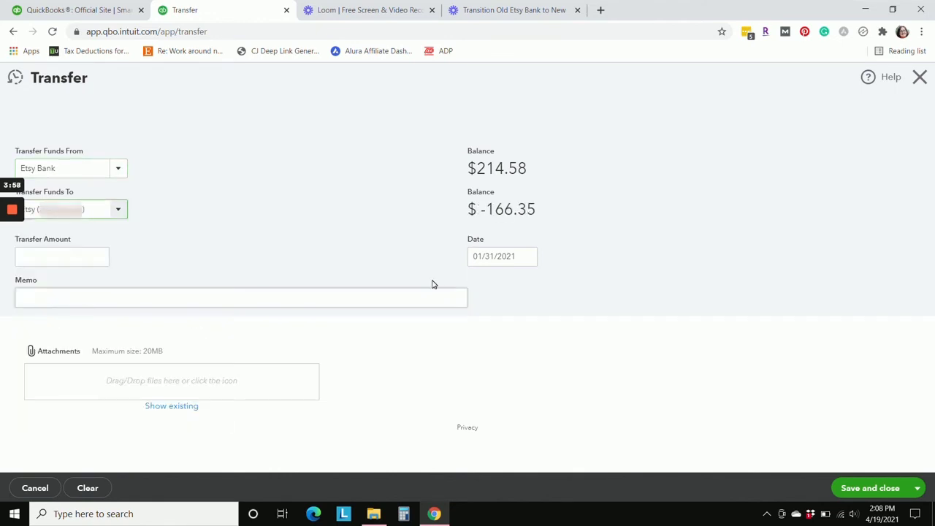
pyautogui.click(526, 258)
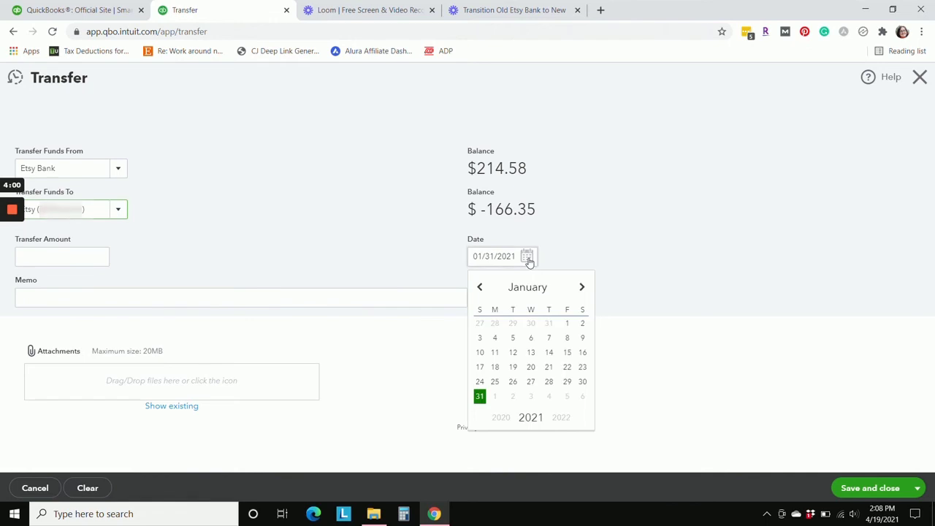
pyautogui.click(567, 323)
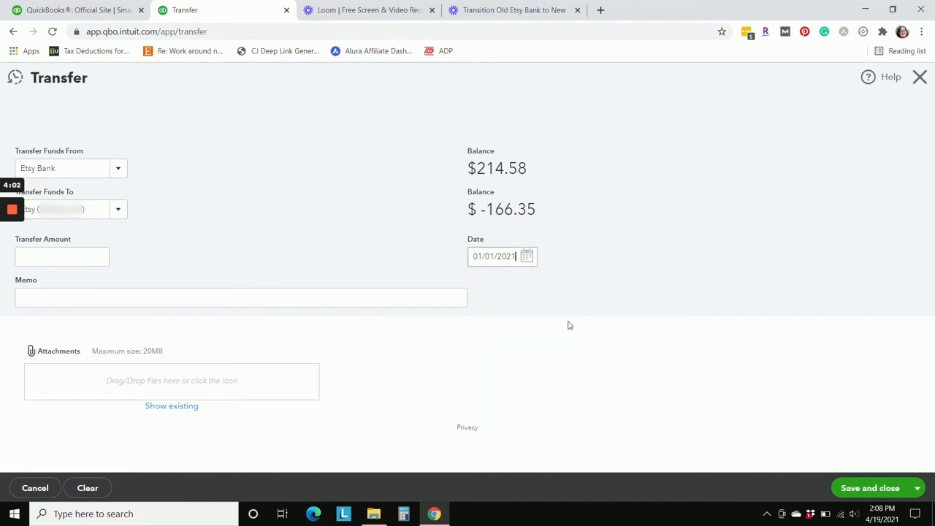
pyautogui.click(102, 256)
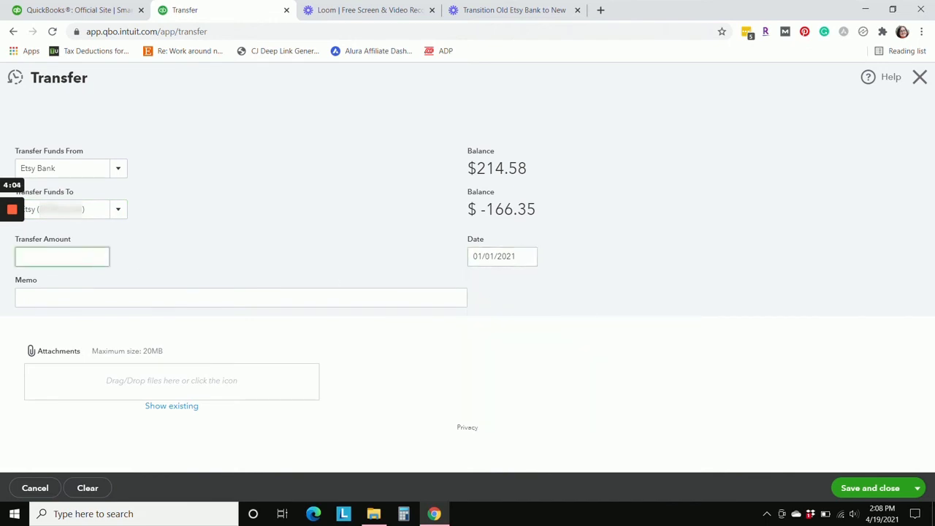
pyautogui.write('214.58')
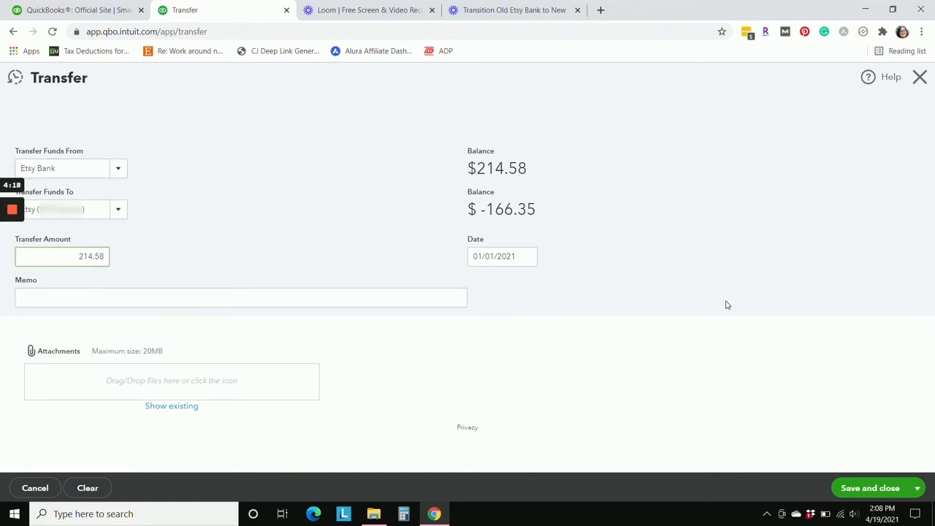
pyautogui.click(872, 492)
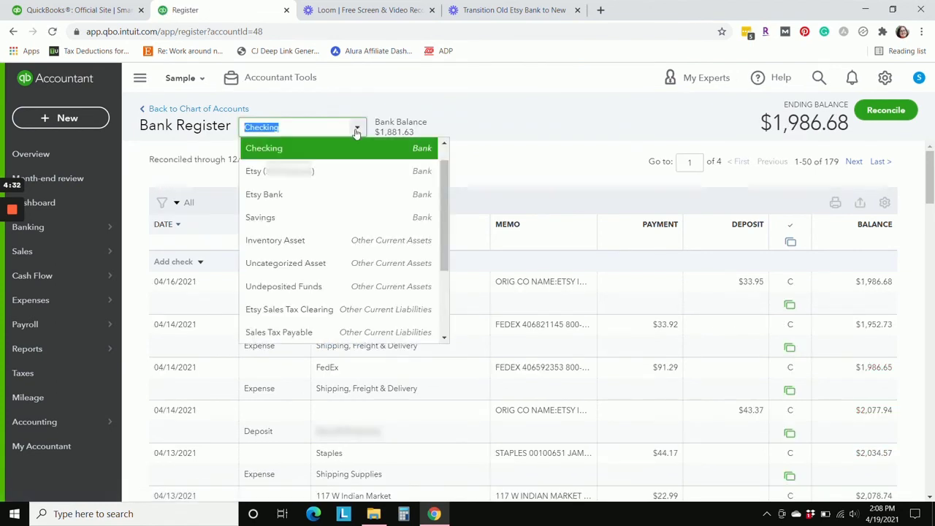
# Step: Reopen the Etsy Bank register to confirm its $0.00 ending balance
pyautogui.click(285, 194)
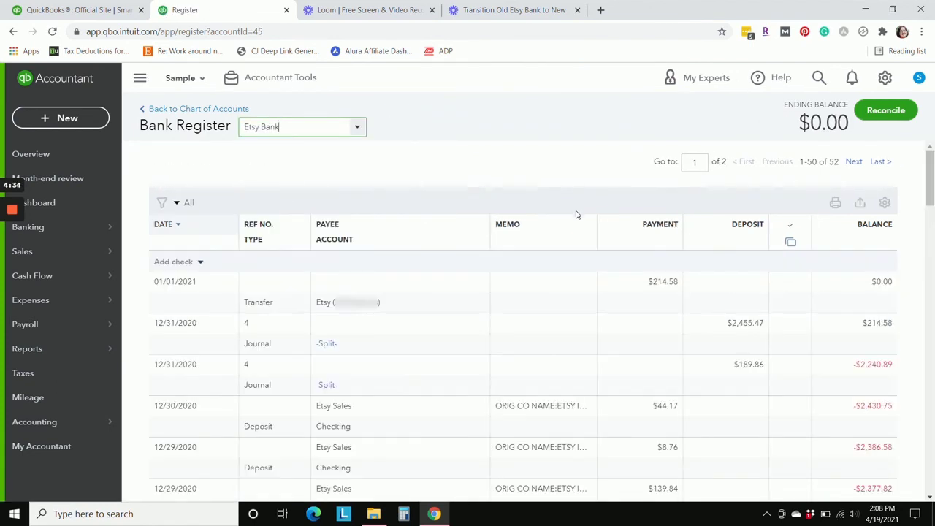